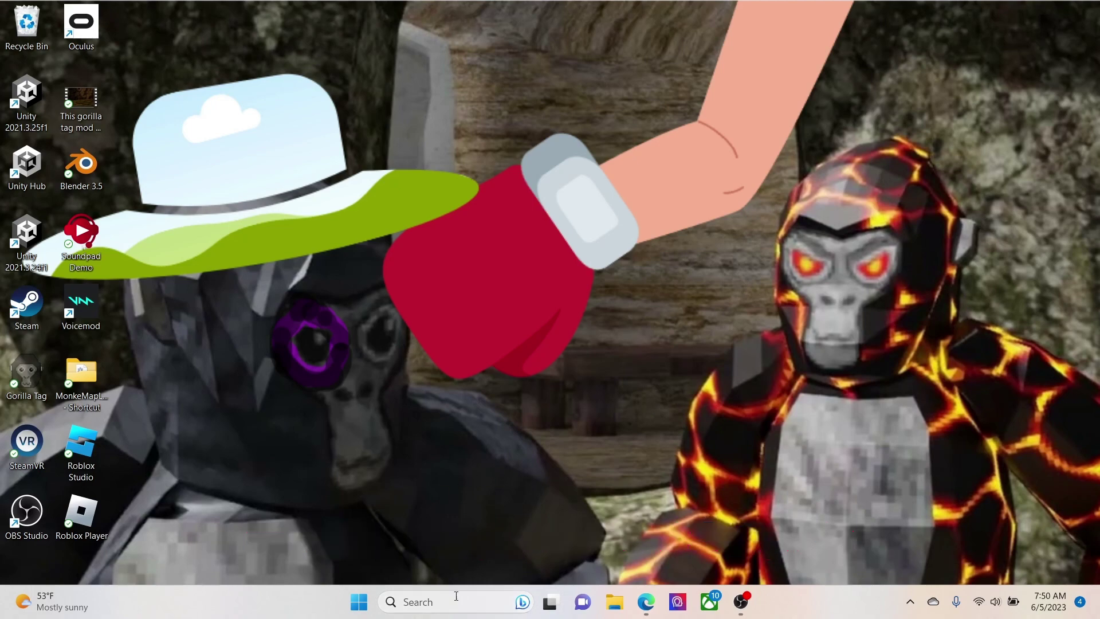
- Search the computer for "monke" and launch MonkeModManager (2).exe
click(421, 600)
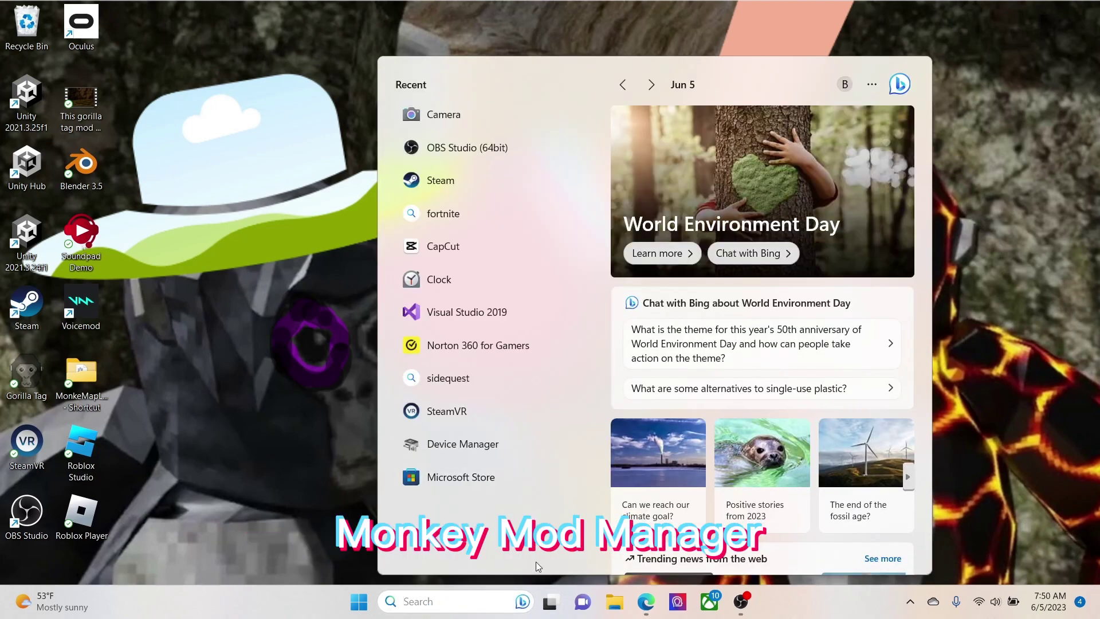
text(monk)
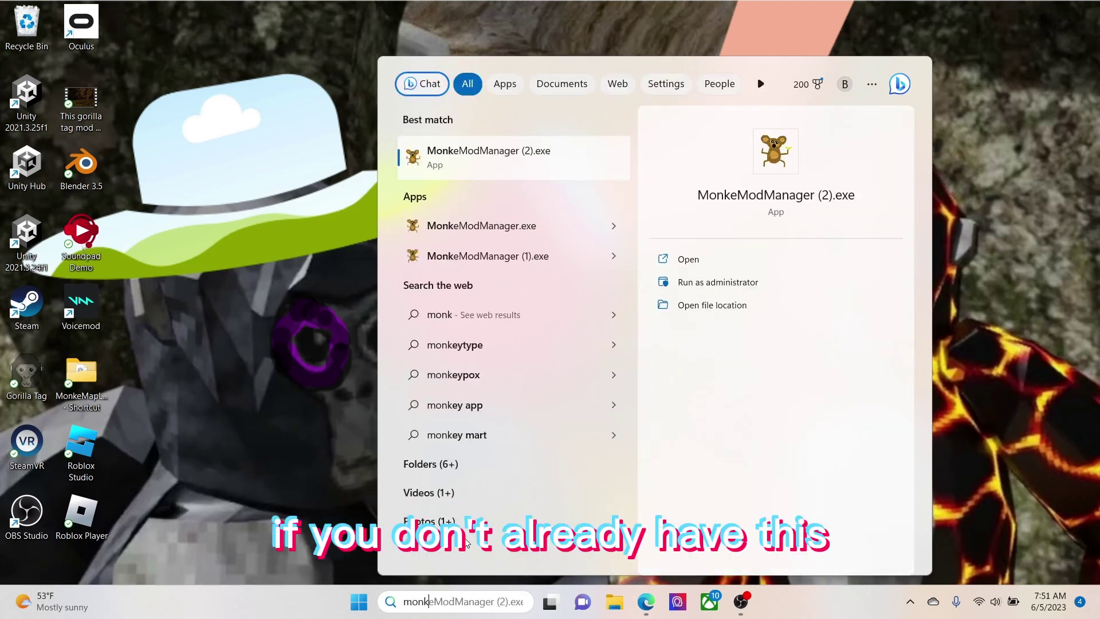
text(e)
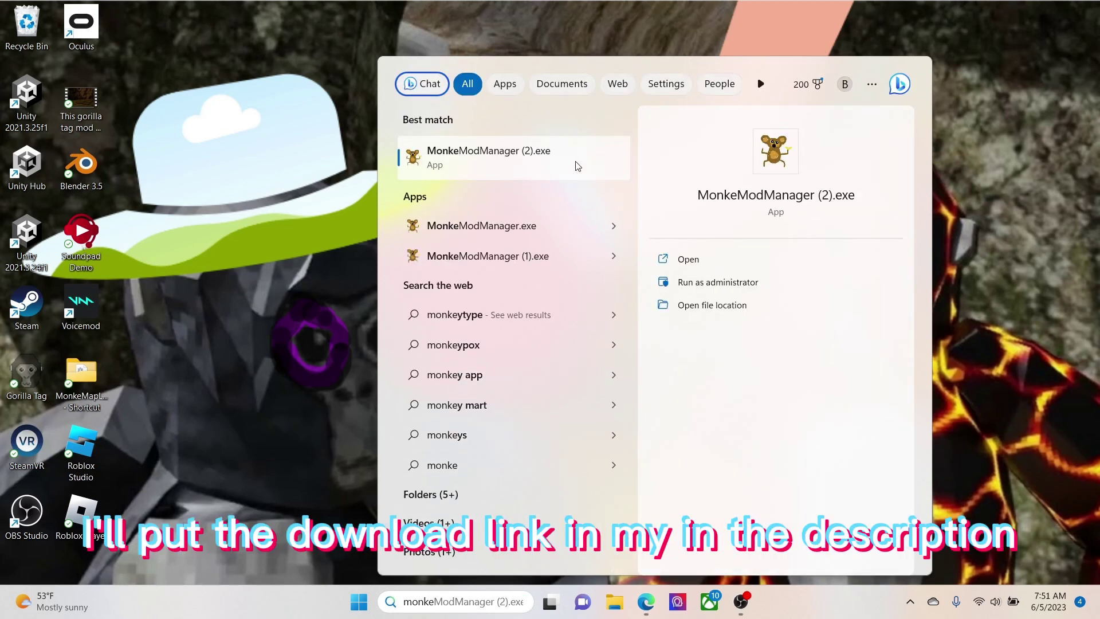
click(714, 259)
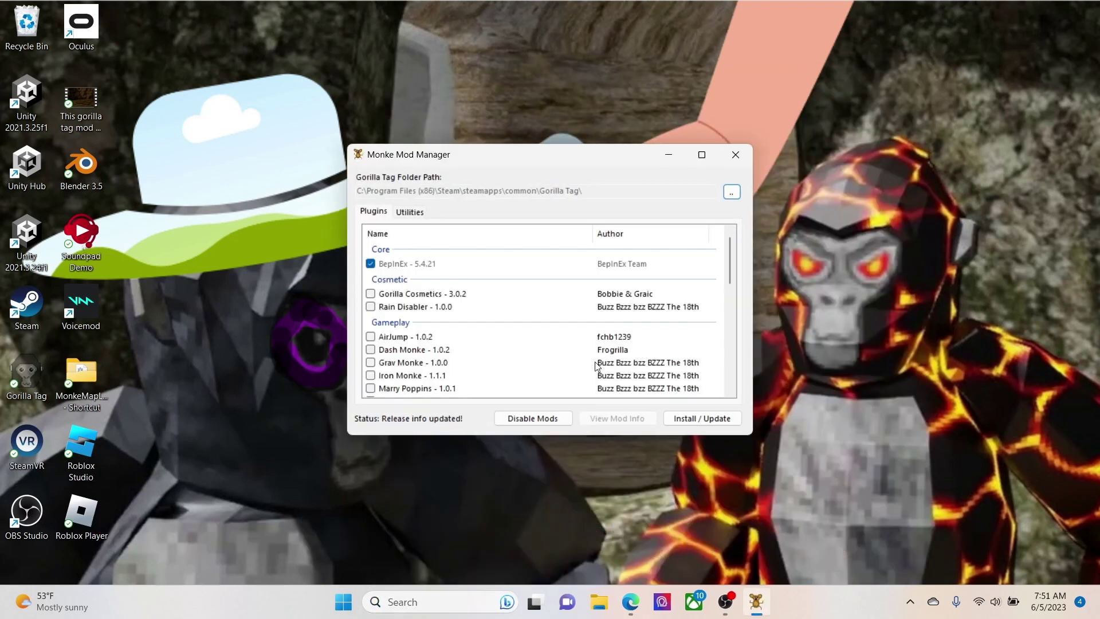
- View the Monke Mod Manager download page in the Edge browser
click(630, 602)
click(254, 7)
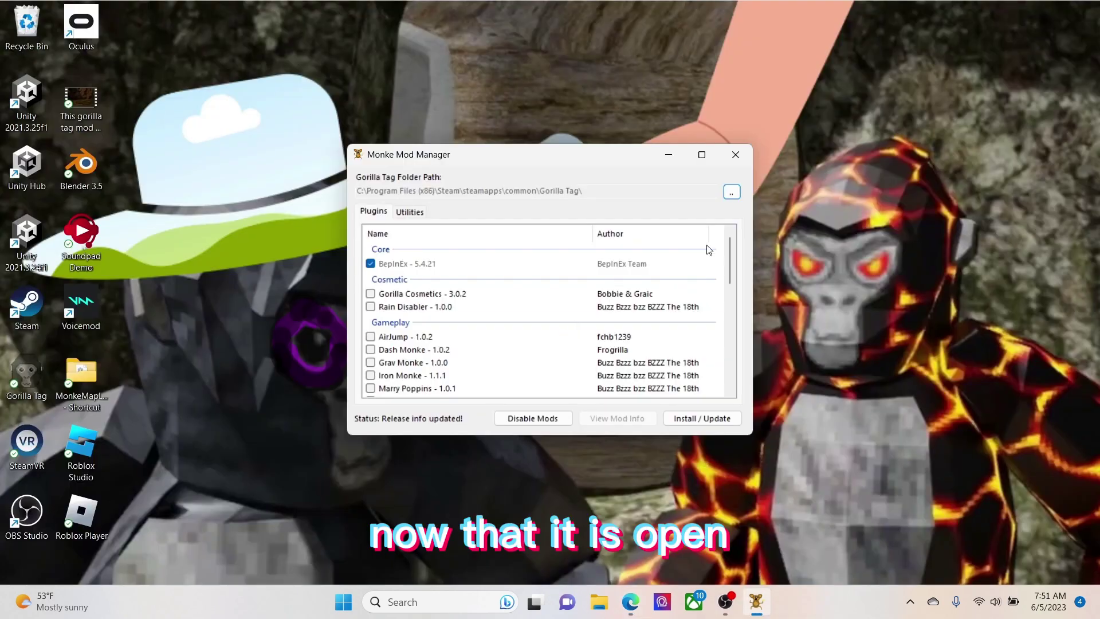
- Select the Computer Interface 1.5.4 and TMPLoader 1.0.2 libraries in Monke Mod Manager's plugin list
key(ctrl+Tab)
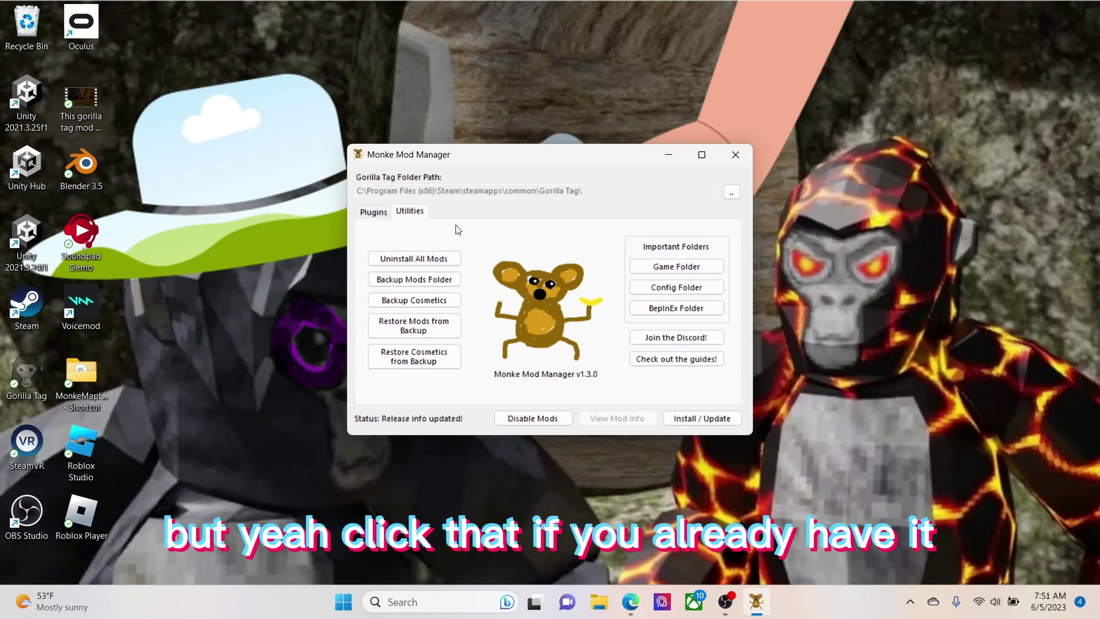
click(375, 213)
scroll(485, 261, down, 1)
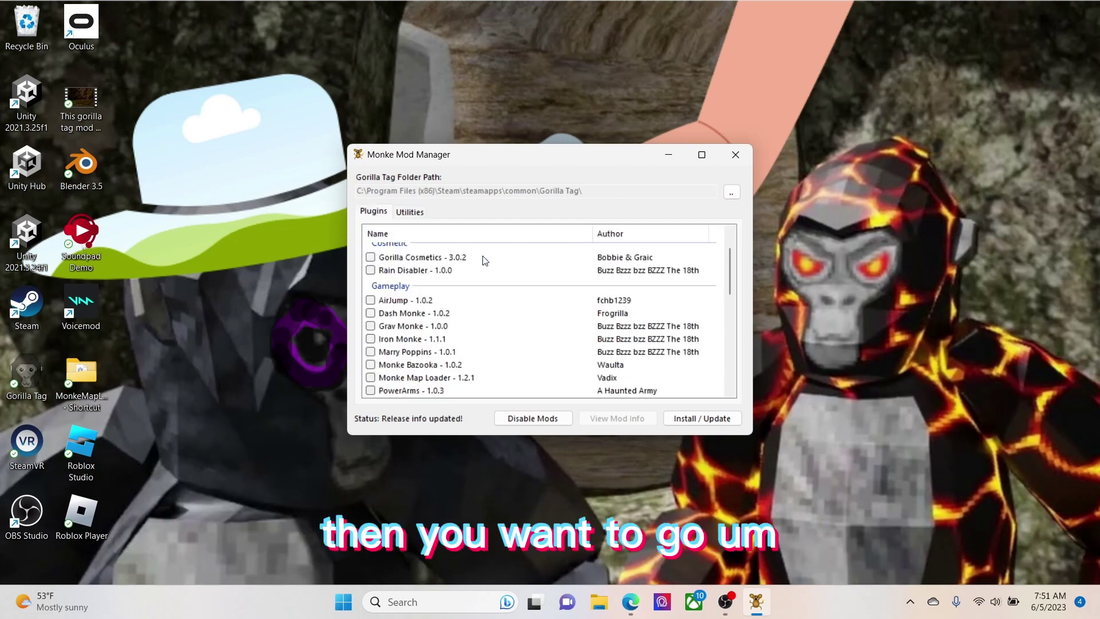
scroll(485, 261, down, 1)
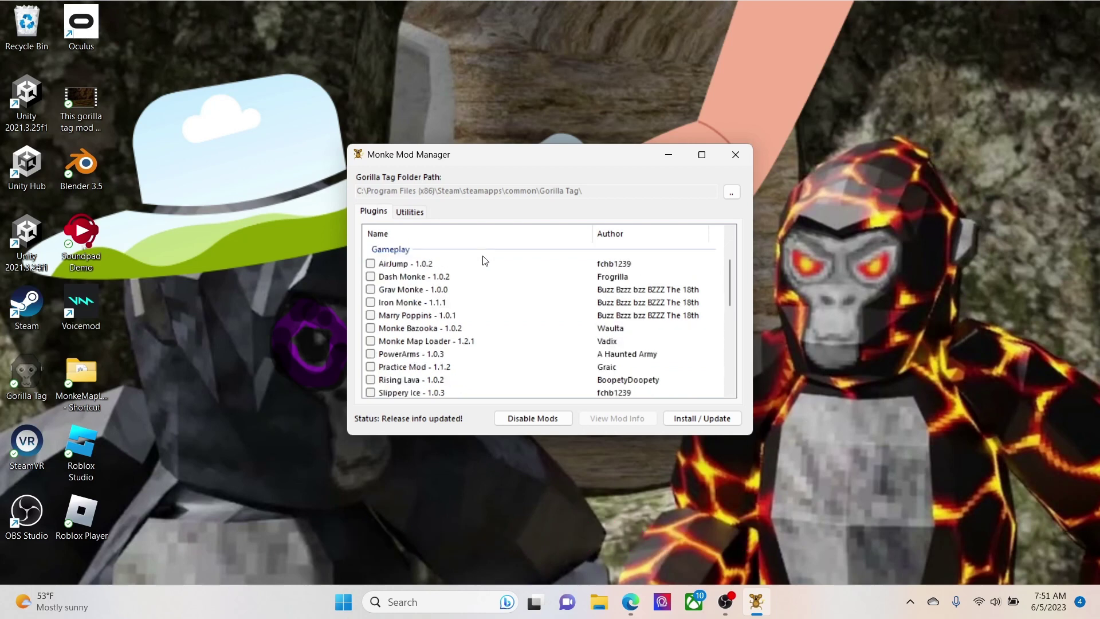
scroll(485, 261, down, 5)
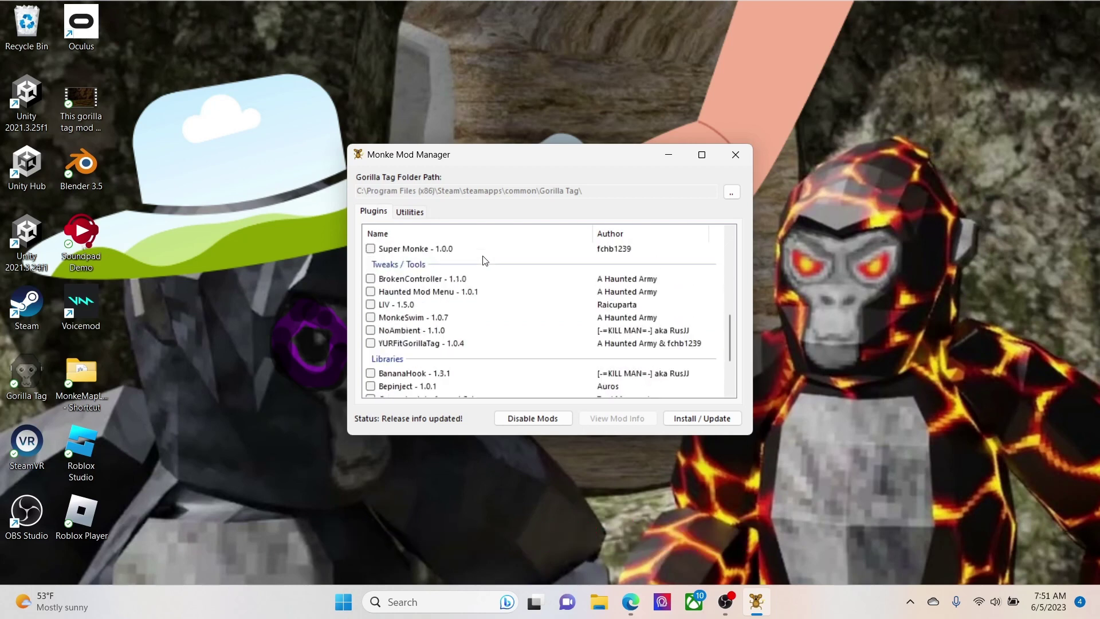
scroll(484, 261, down, 3)
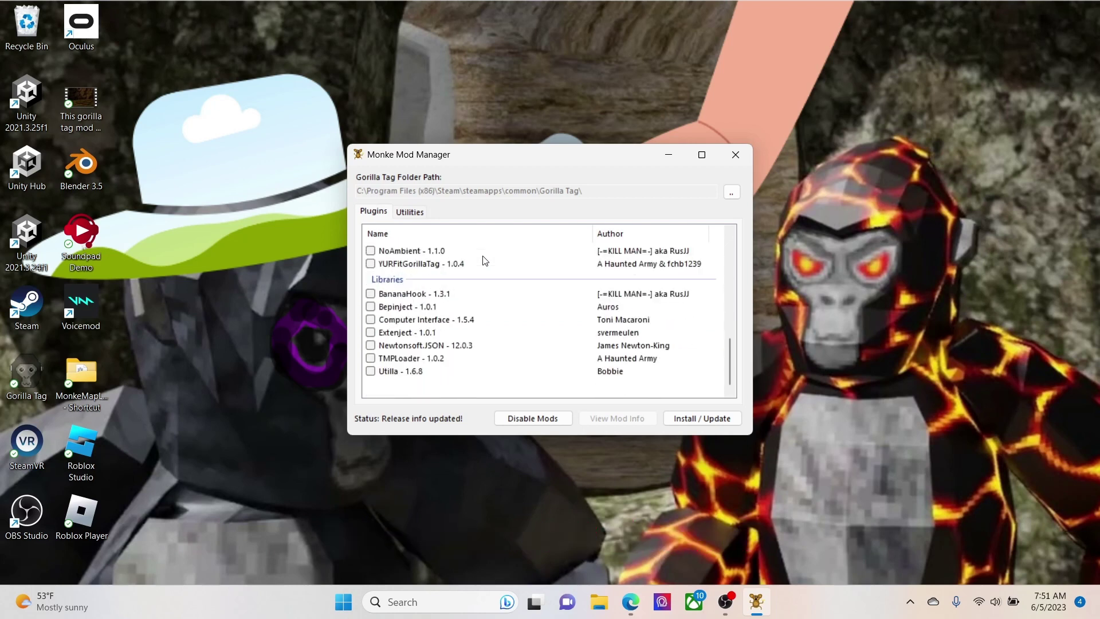
click(373, 321)
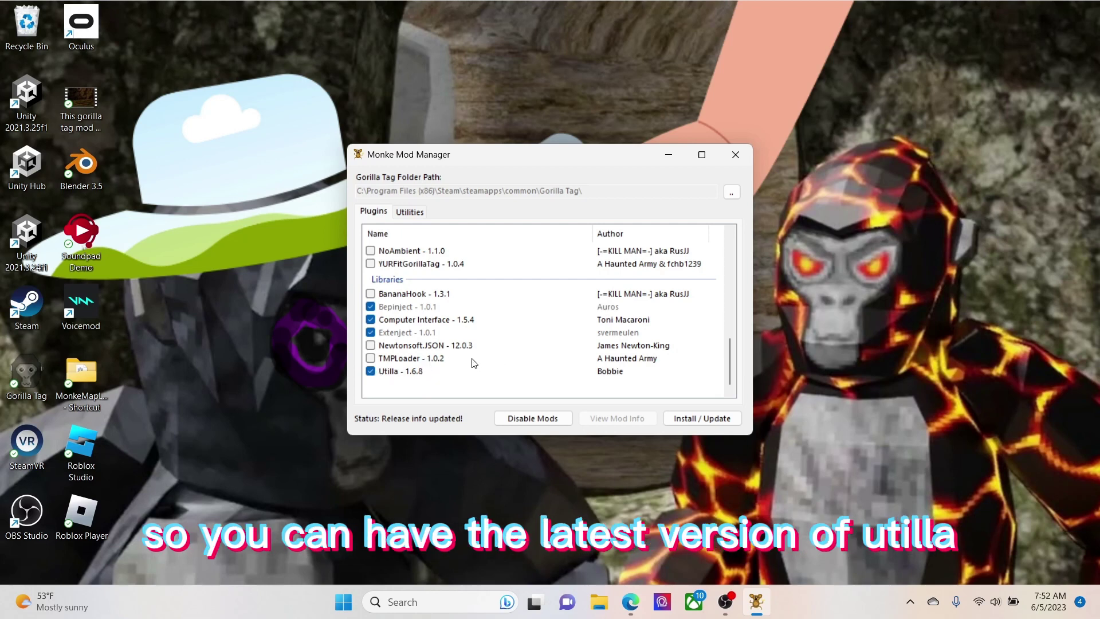
click(373, 359)
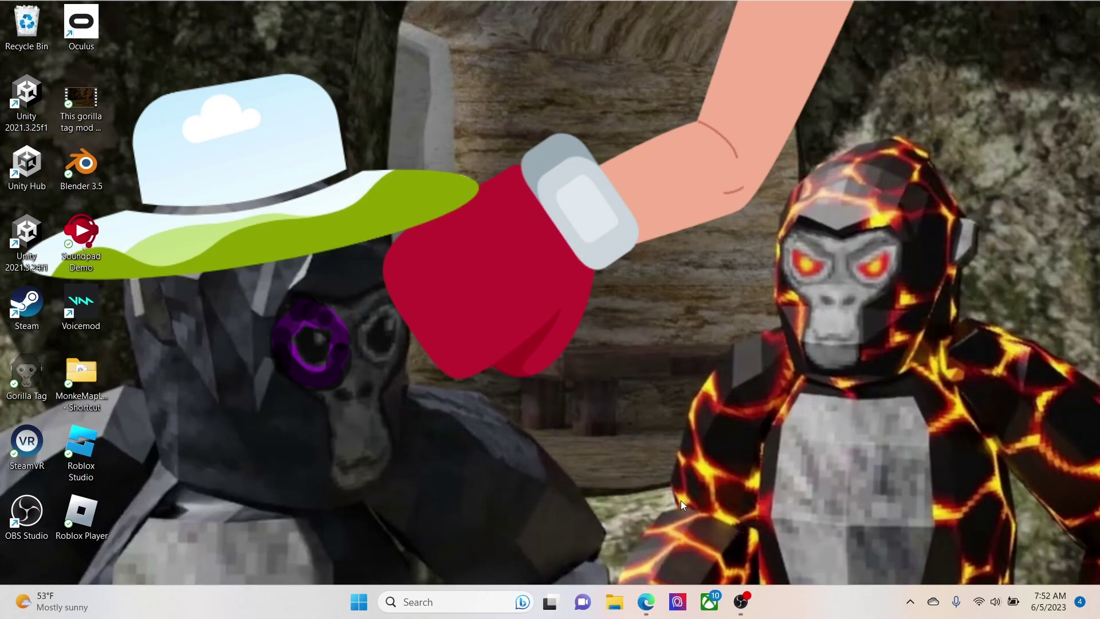
- Reopen Monke Mod Manager and go from its Gorilla Tag game folder to BepInEx\plugins, leaving the folder window minimized
click(447, 601)
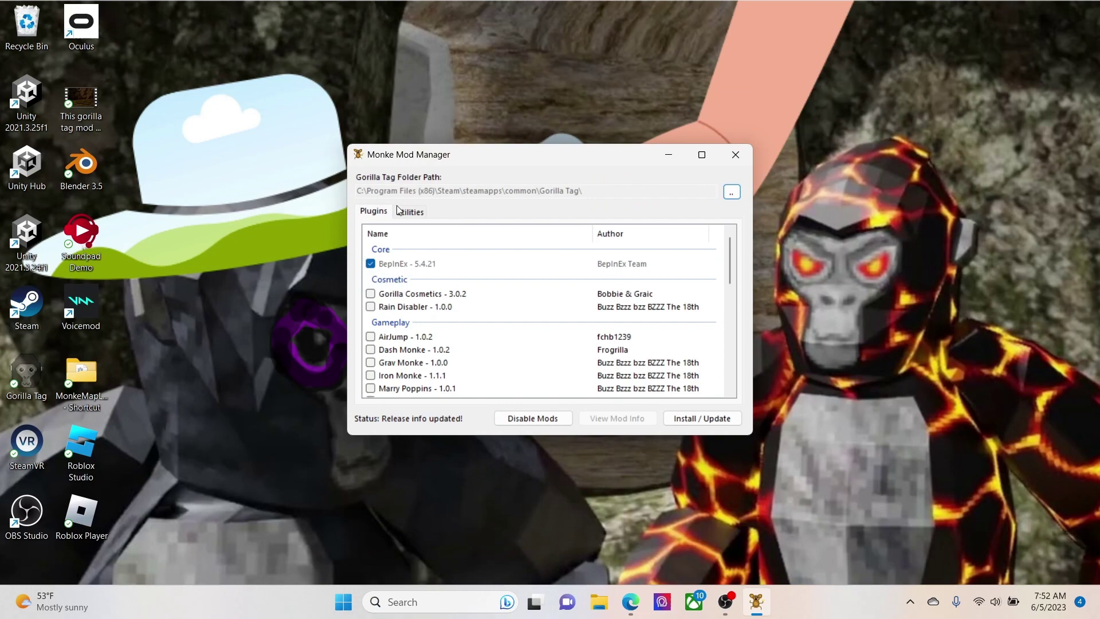
click(410, 211)
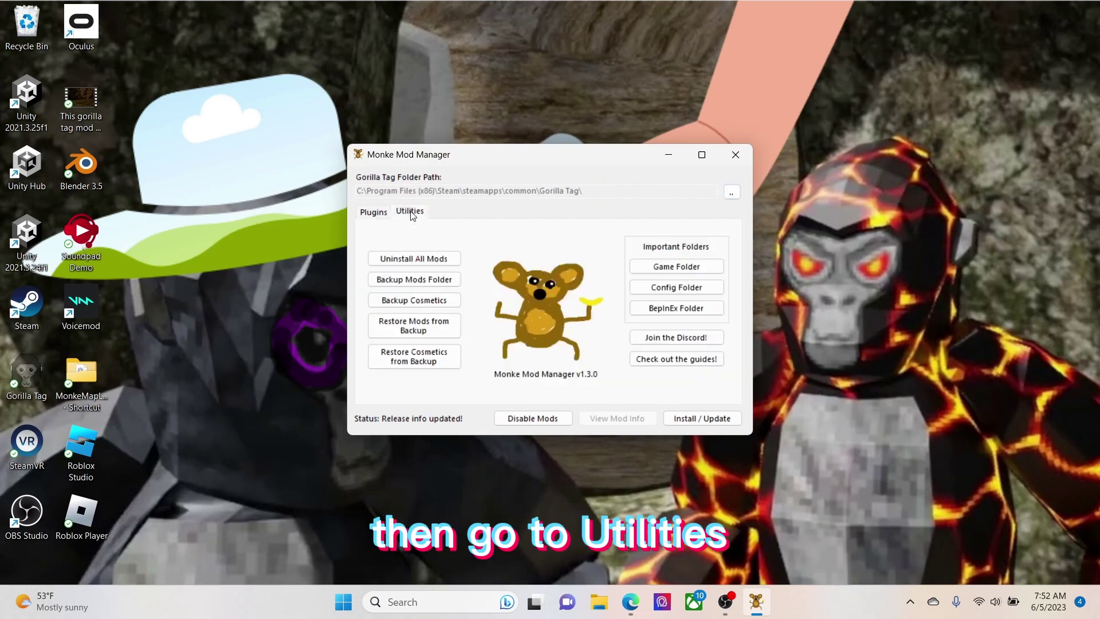
click(712, 264)
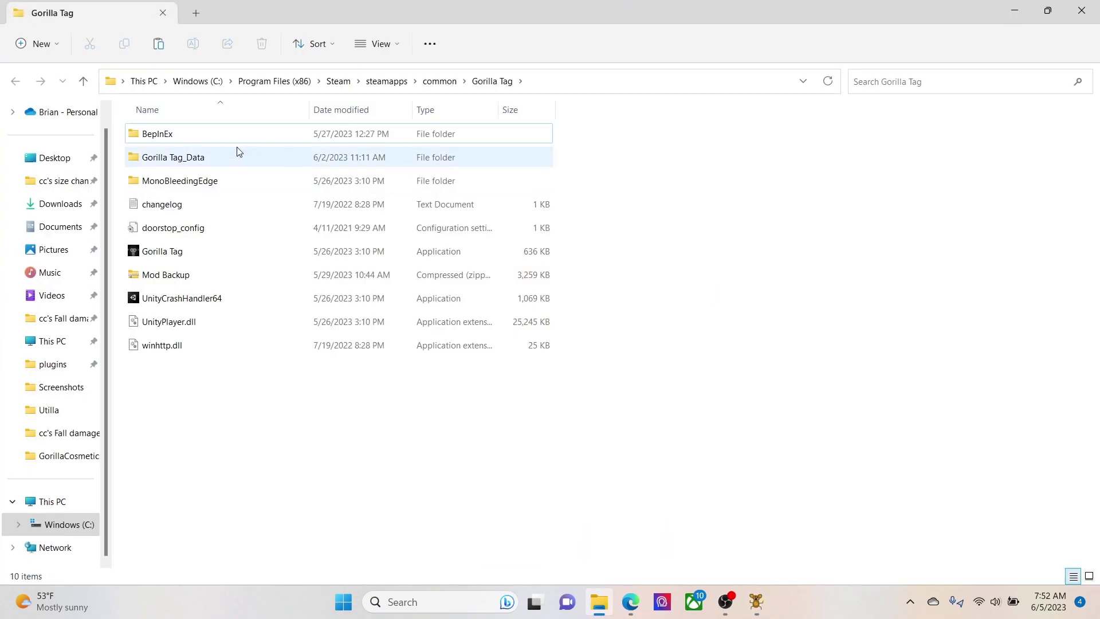
double_click(211, 133)
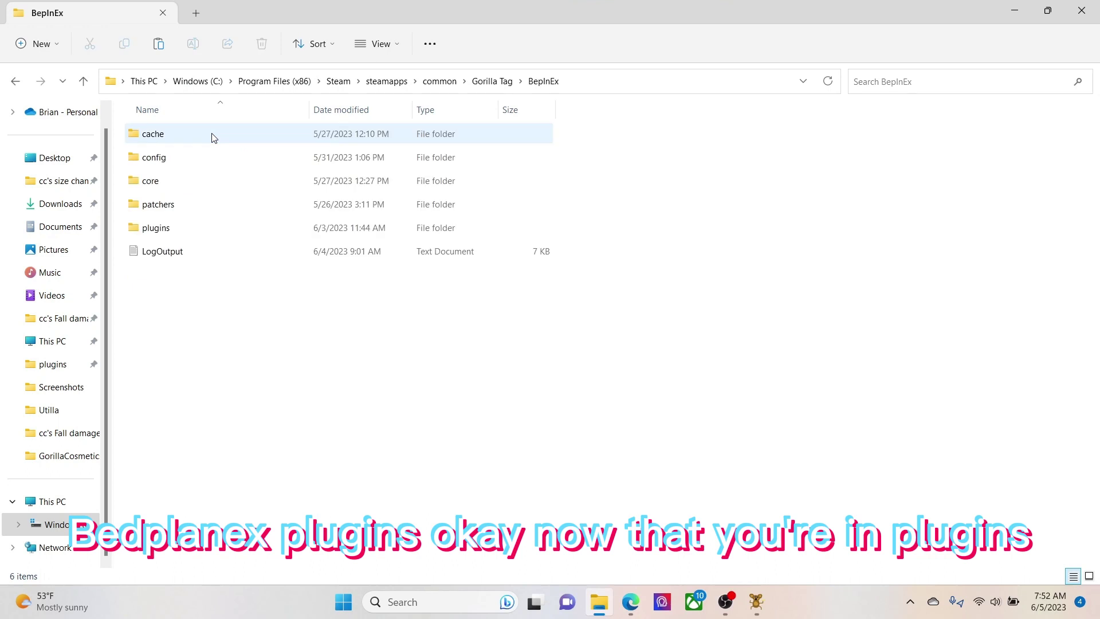
double_click(229, 235)
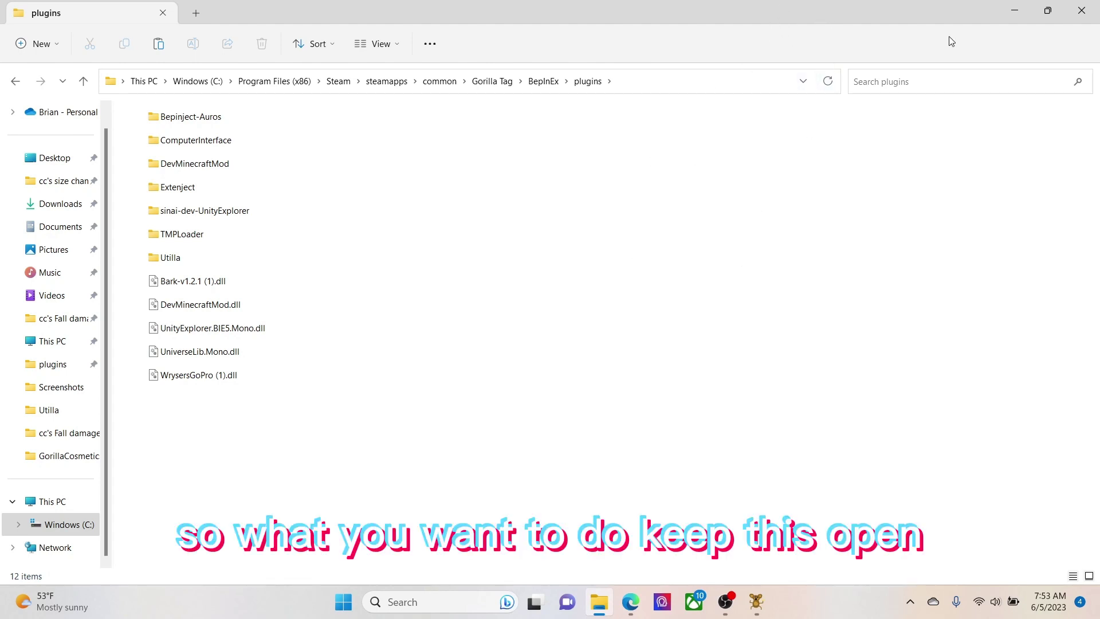
click(1015, 12)
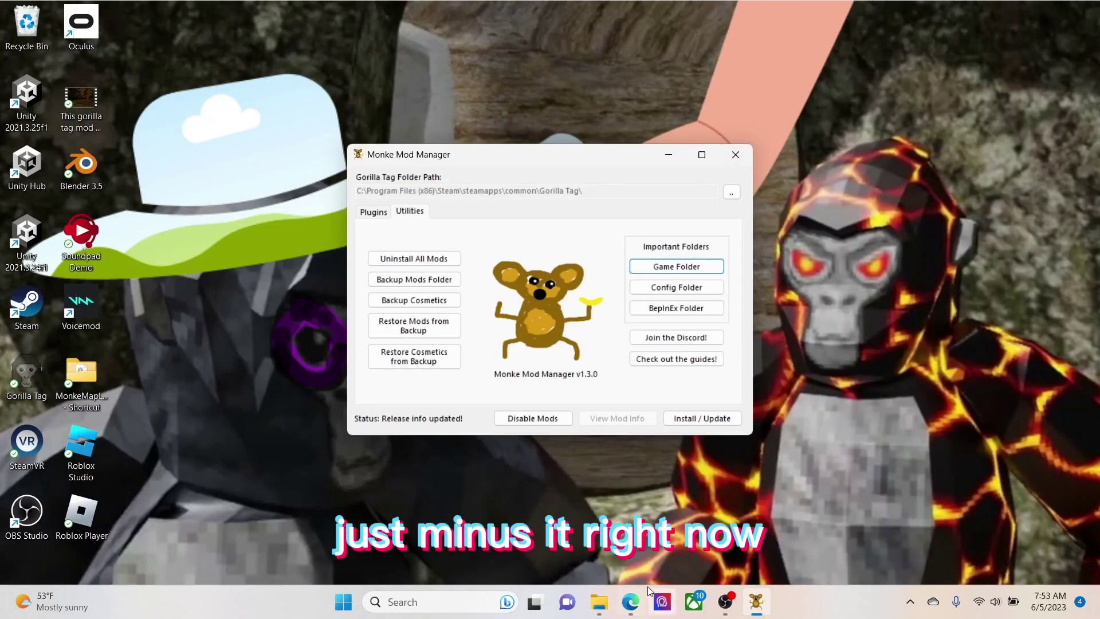
- Try to download UTILLA.dll from the utilla channel of the Tragic Discord server in Edge
click(631, 603)
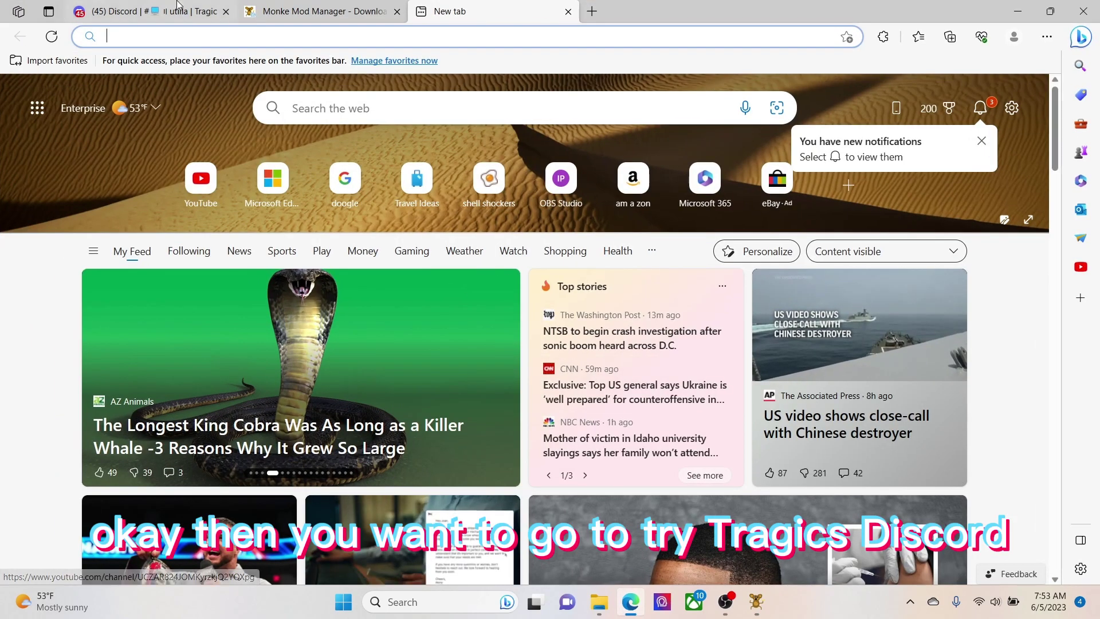
click(146, 12)
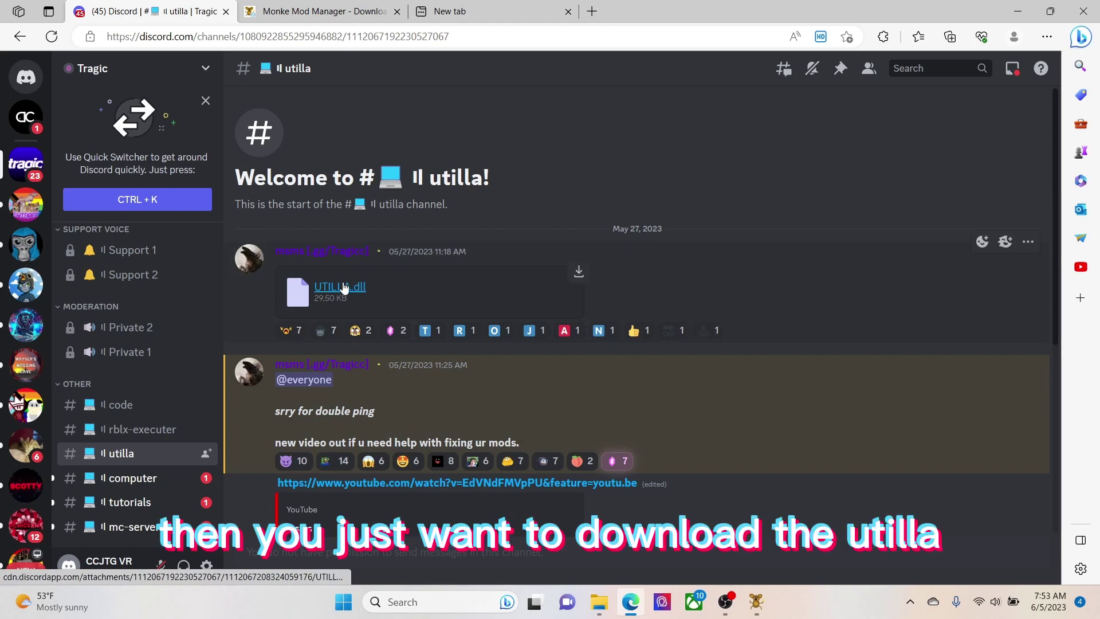
click(578, 271)
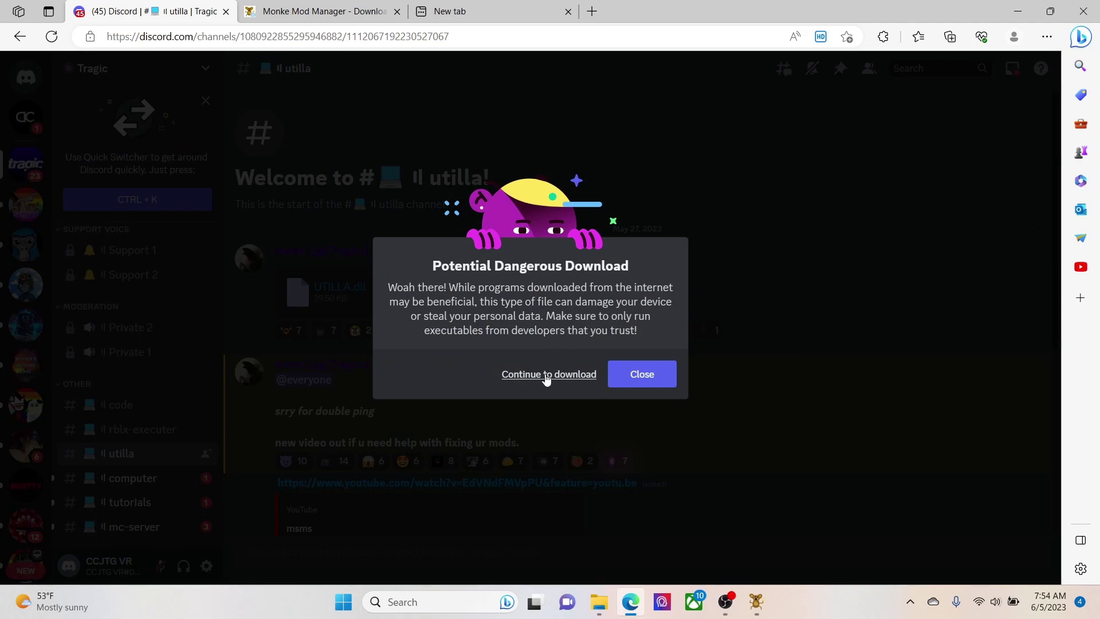
click(637, 376)
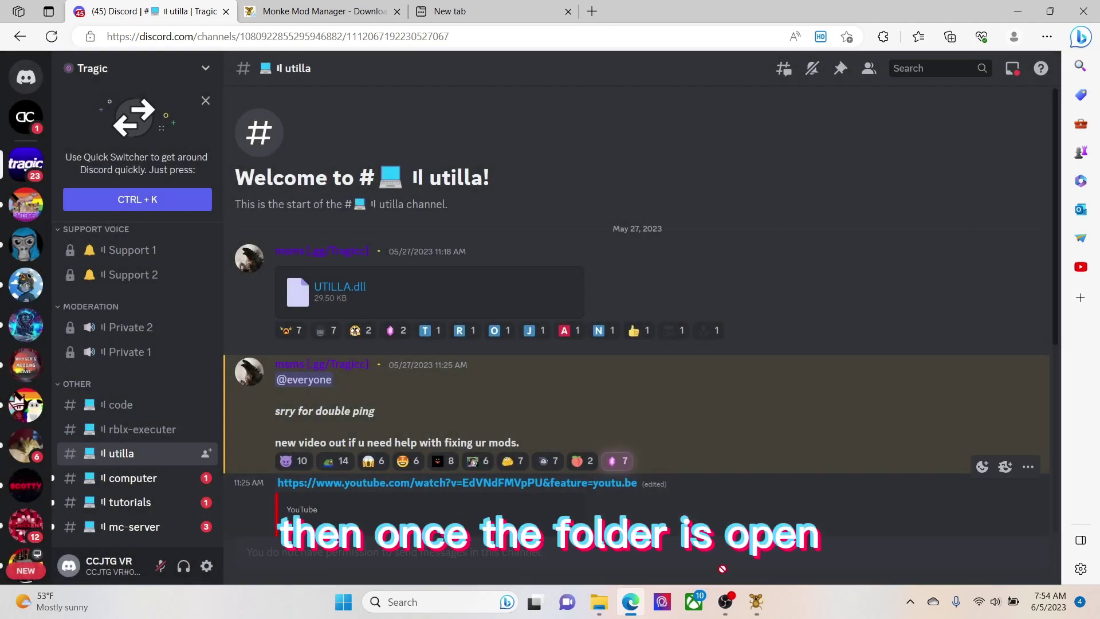
- Look through the Downloads folder in File Explorer for the Utilla file and return to the plugins folder
mouse_move(598, 614)
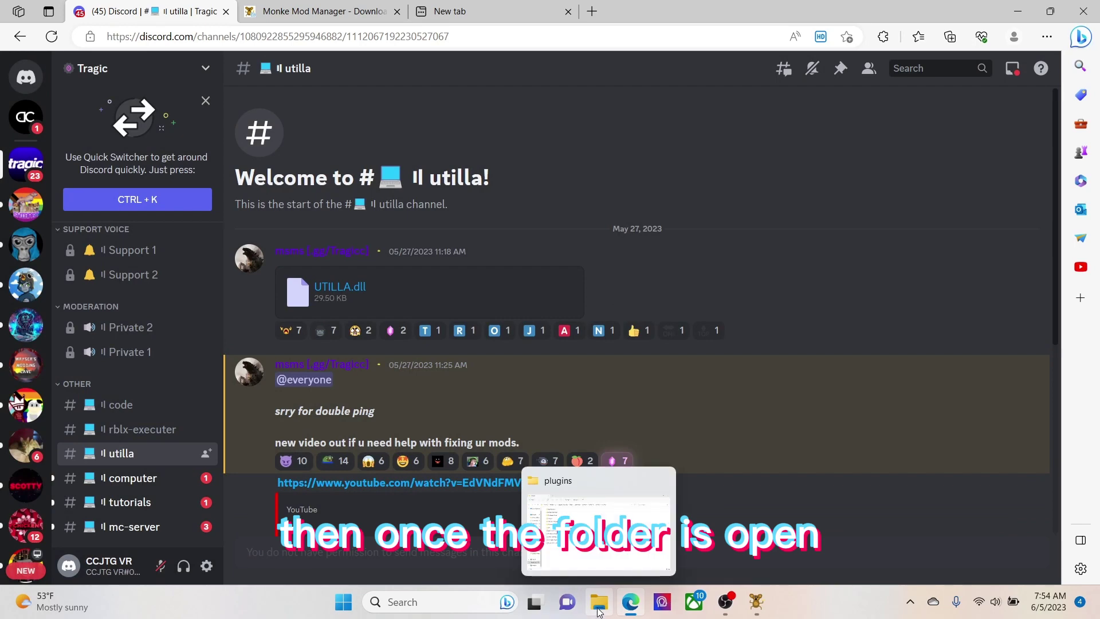
click(593, 567)
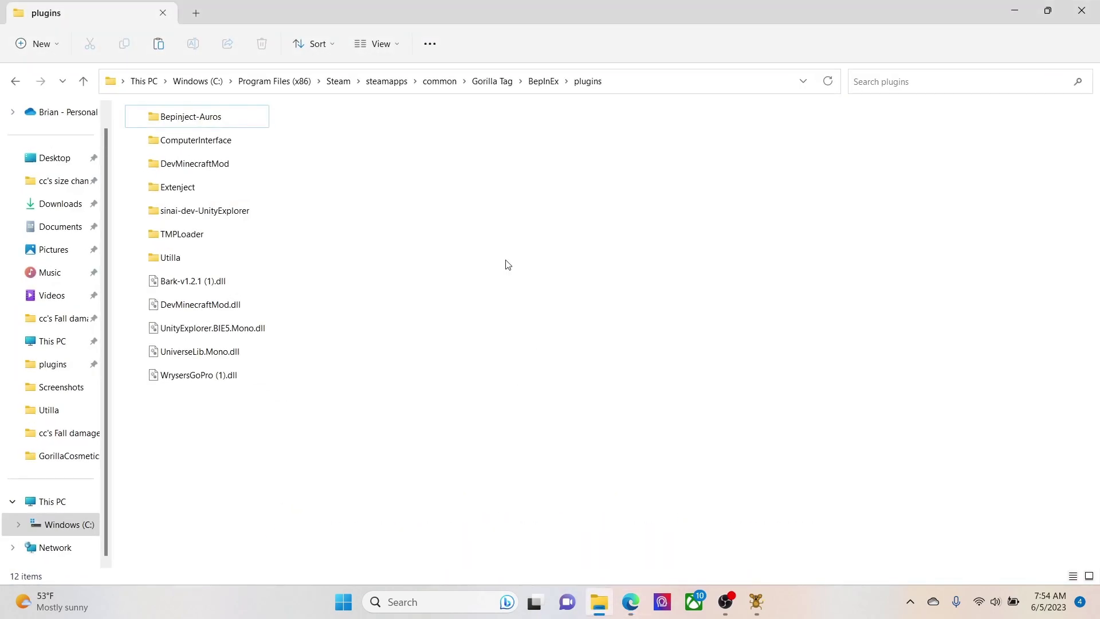
click(62, 203)
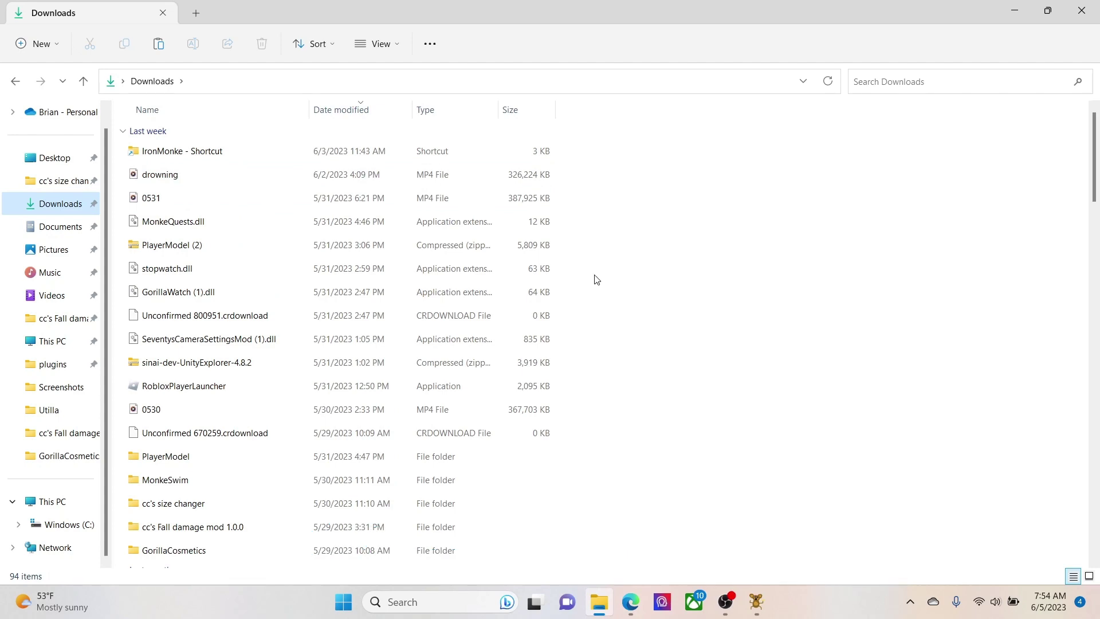
scroll(595, 279, down, 5)
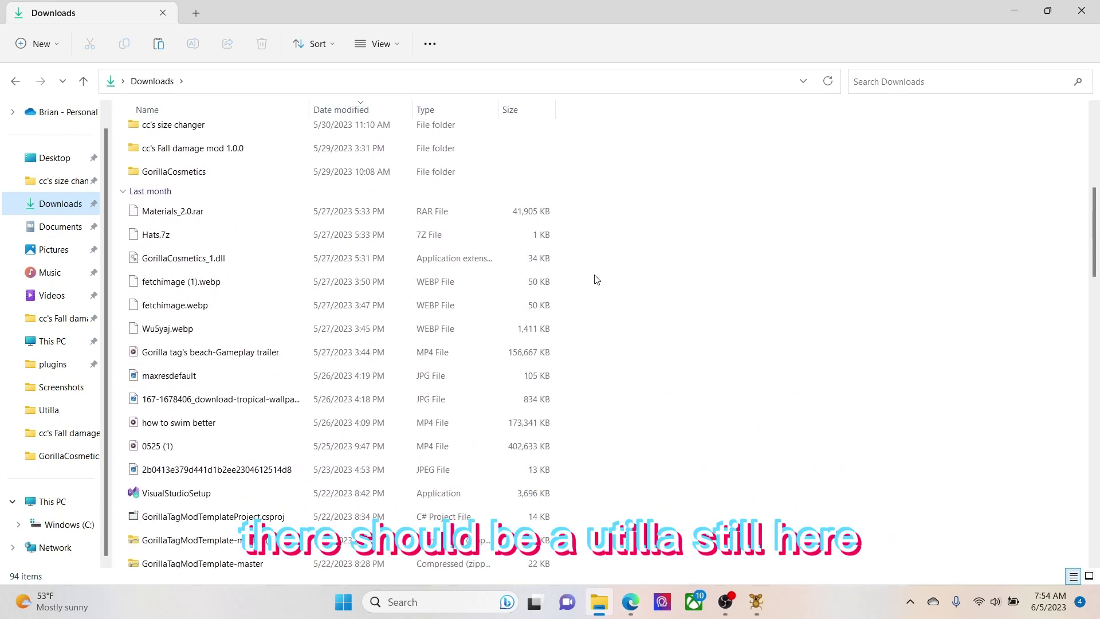
scroll(596, 280, up, 5)
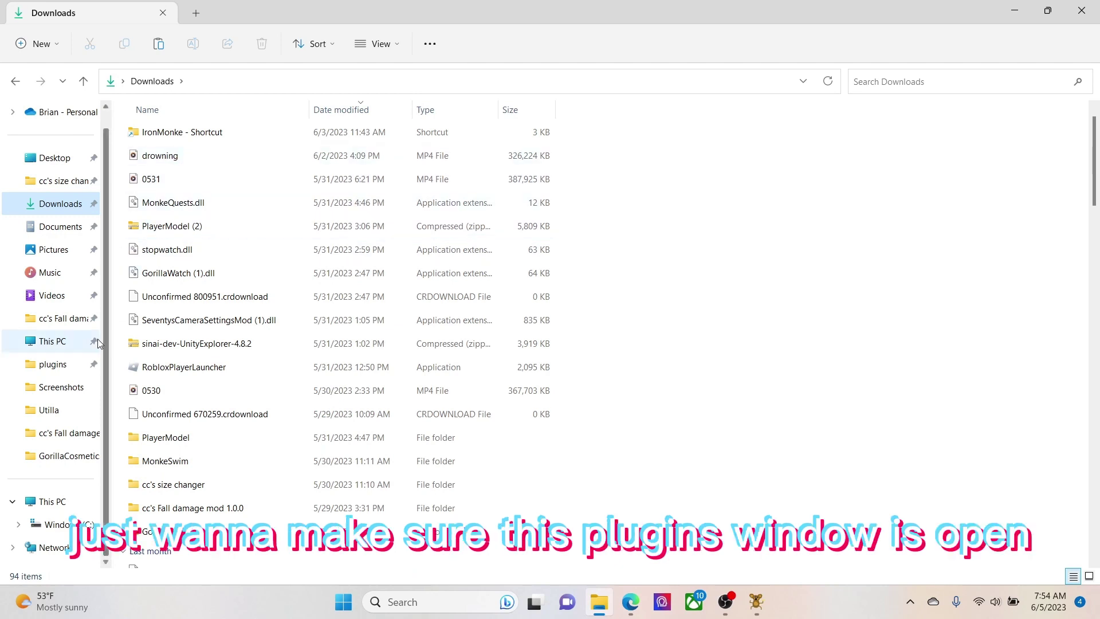
click(78, 367)
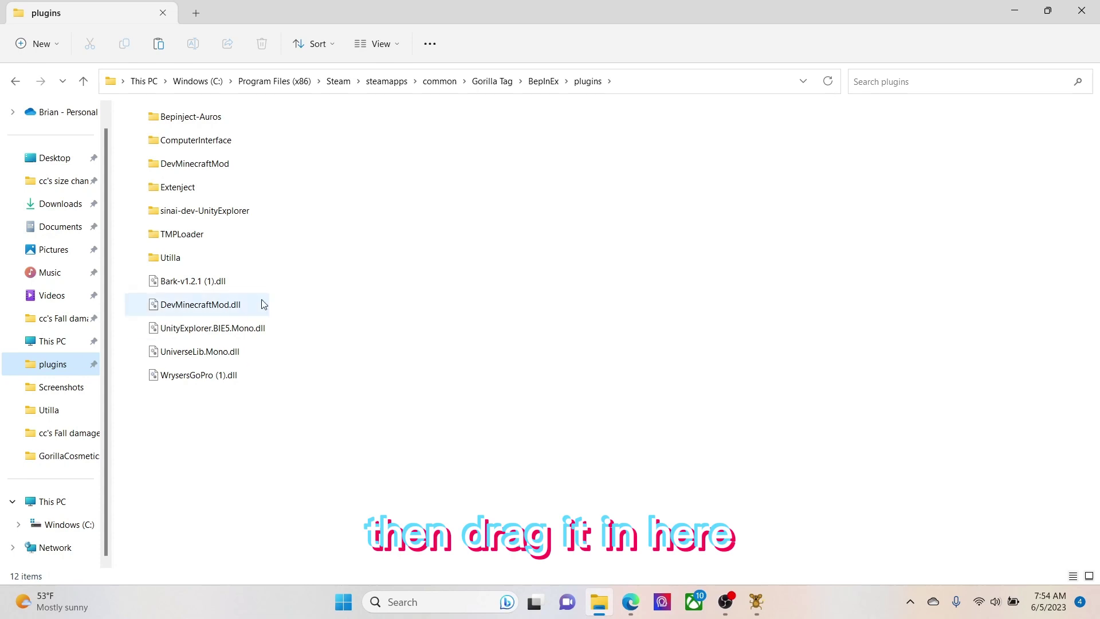
- Create a new folder inside the plugins folder and delete it again
right_click(394, 270)
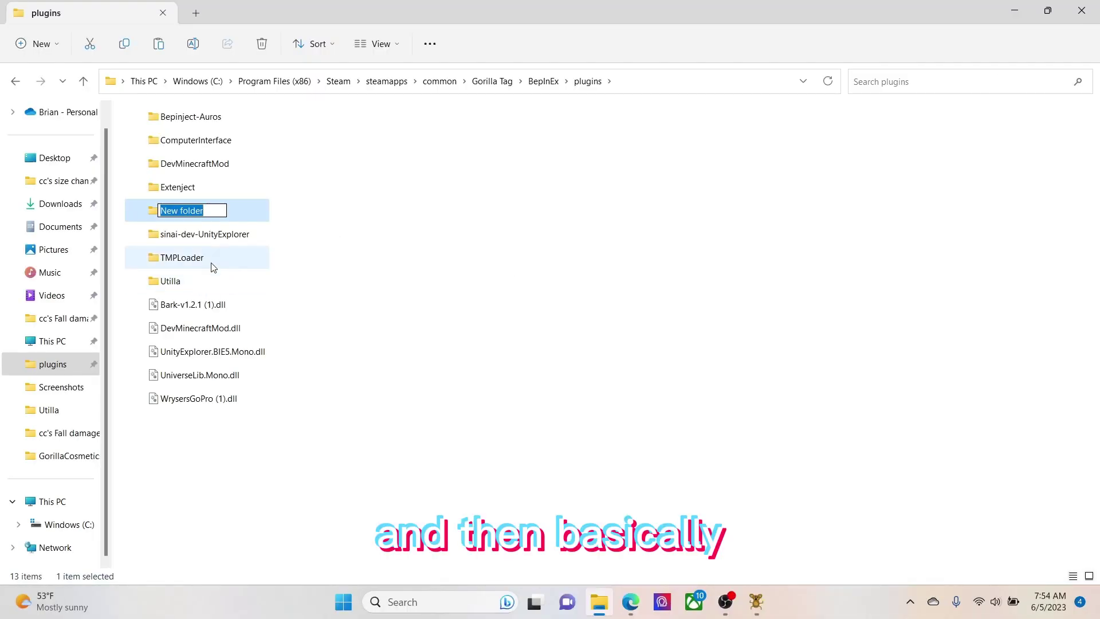
right_click(256, 216)
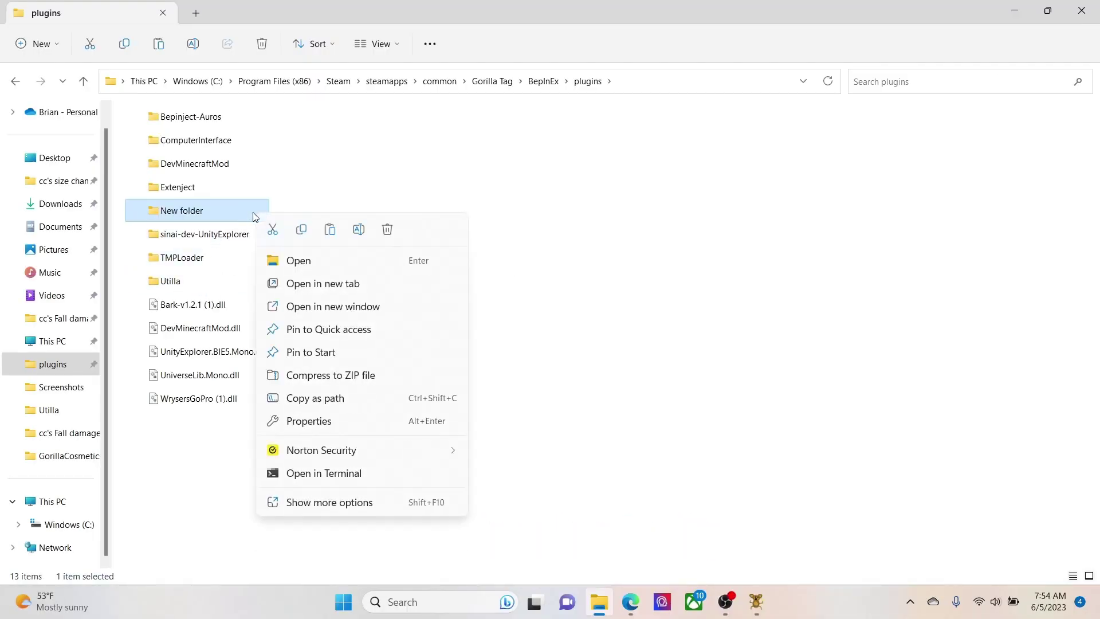
click(390, 229)
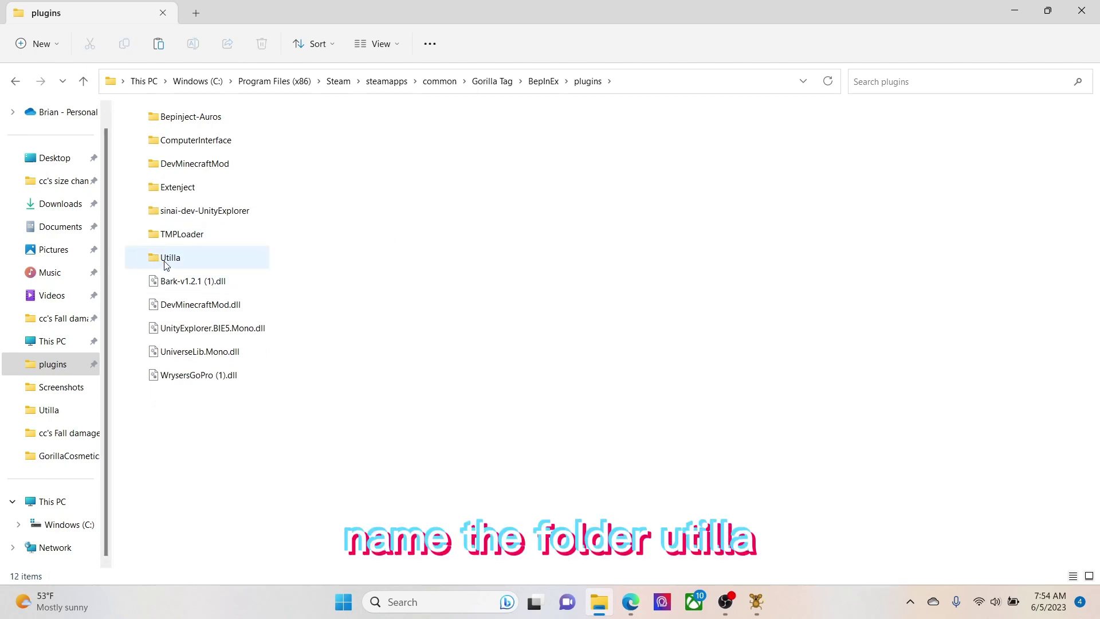
- Check the contents of the Utilla folder inside plugins and minimize the File Explorer and browser windows
double_click(197, 258)
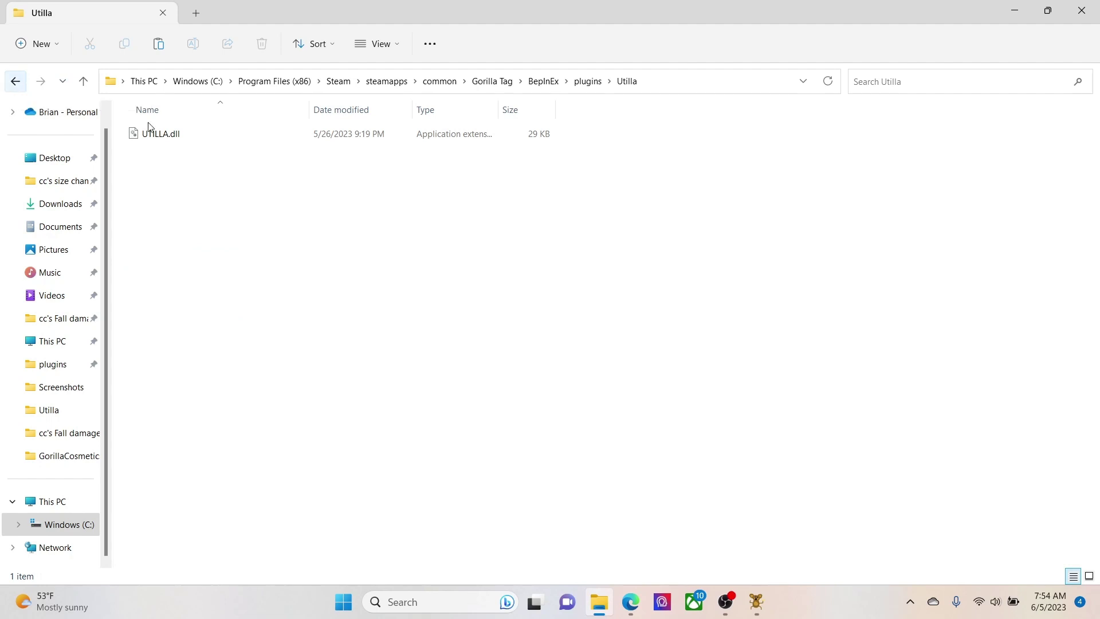
click(13, 82)
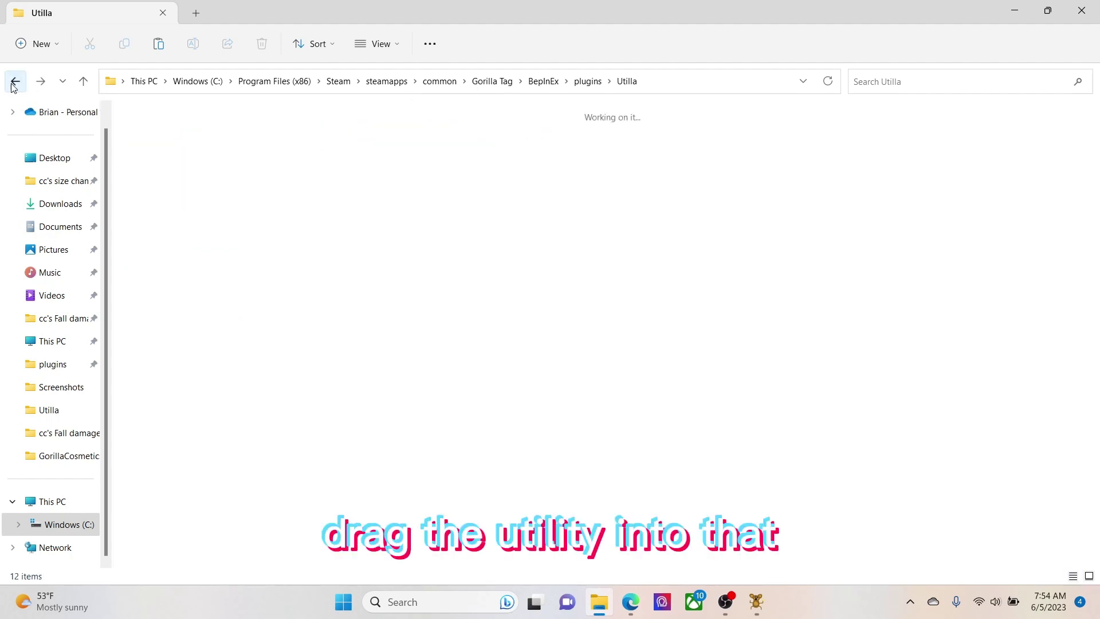
click(377, 262)
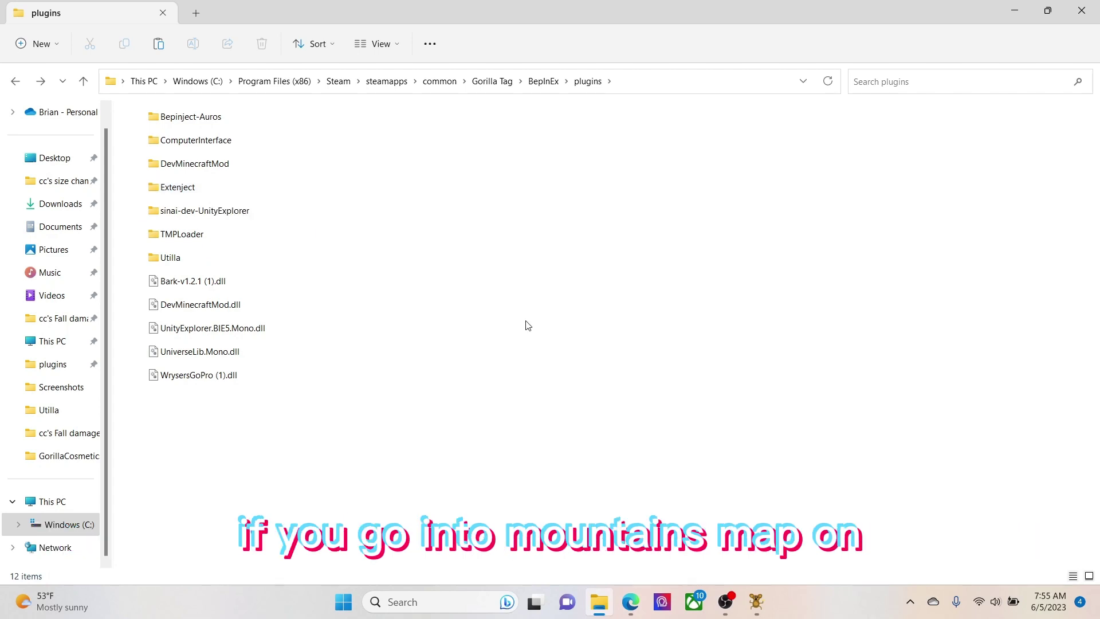
click(1017, 5)
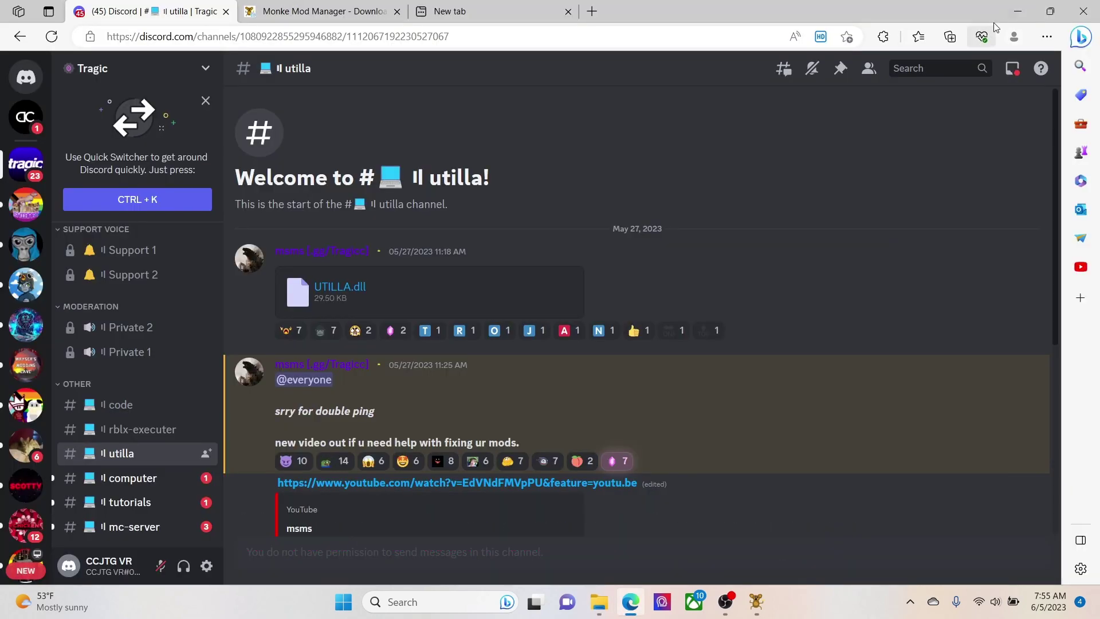
click(1010, 14)
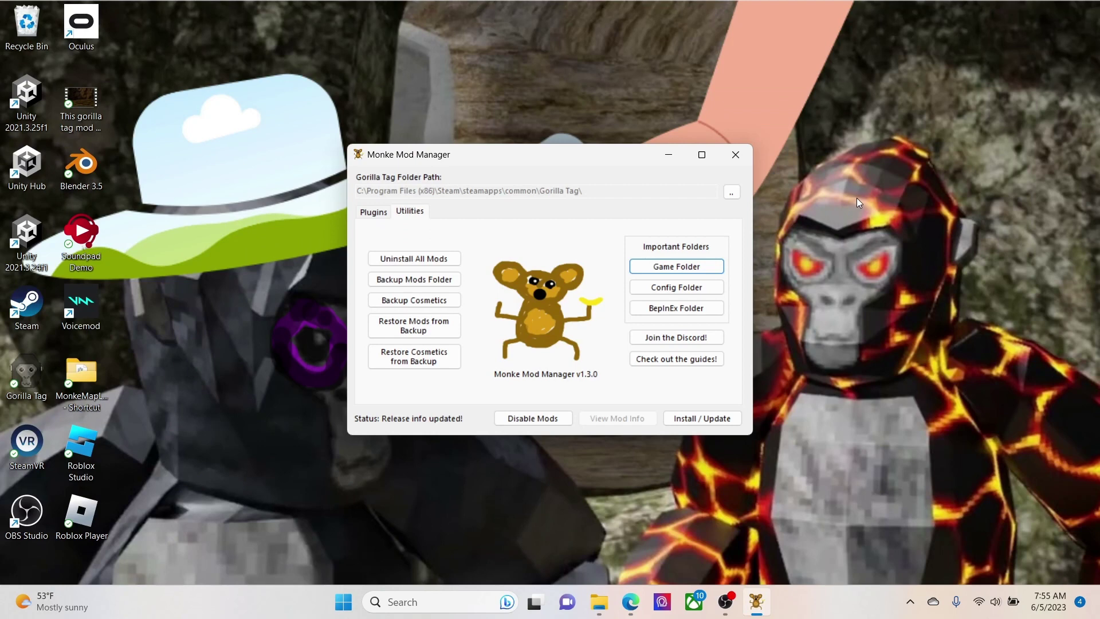